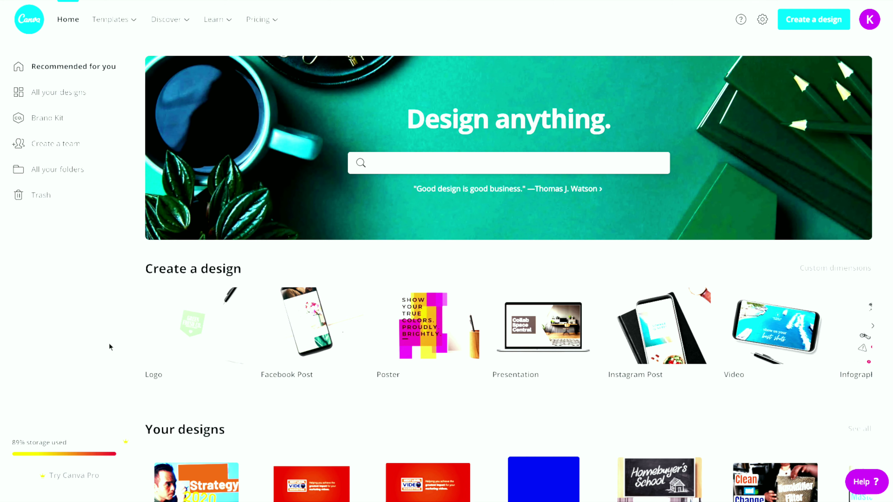
Scroll the Canva home page to view the design types and recent designs
scroll(237, 346, "down", 3)
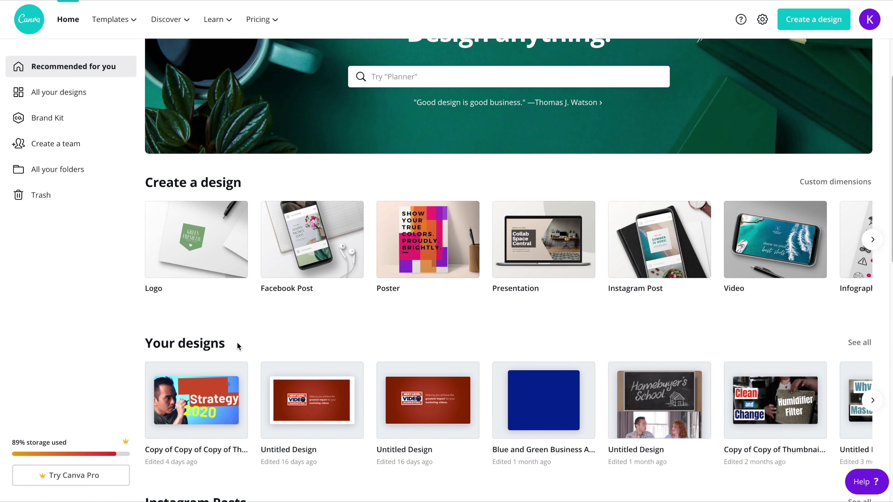
Open the 'Copy of Copy of Copy of Thumbnail 6' design from Your designs
left_click(813, 19)
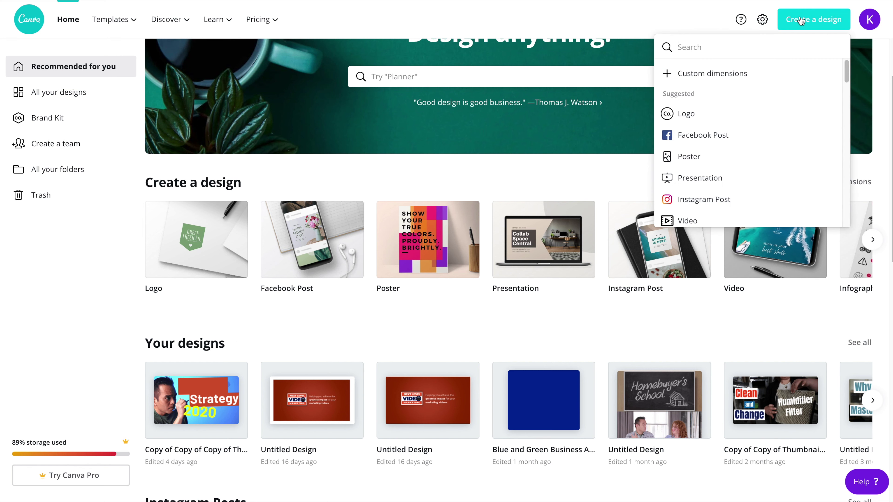
left_click(700, 24)
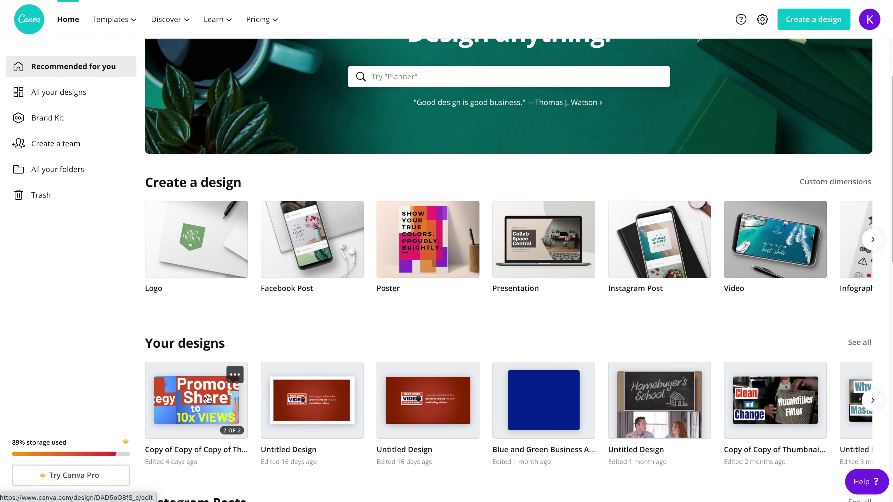
left_click(207, 400)
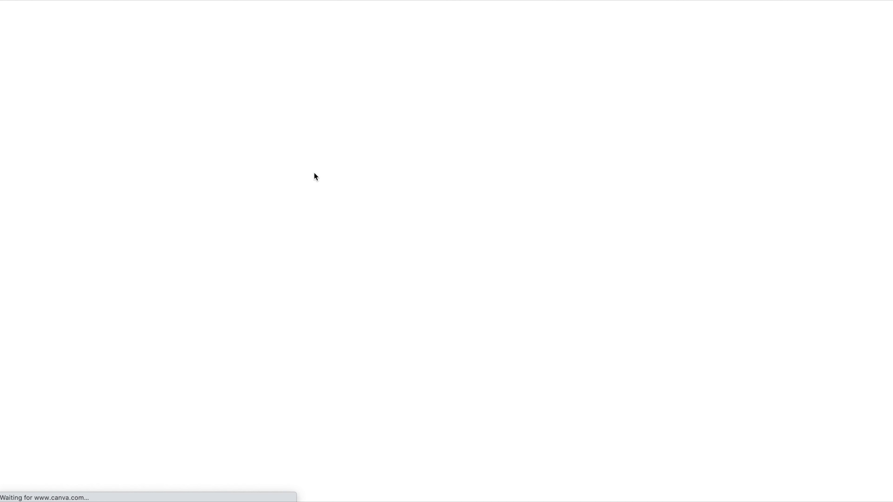
scroll(235, 204, "down", 15)
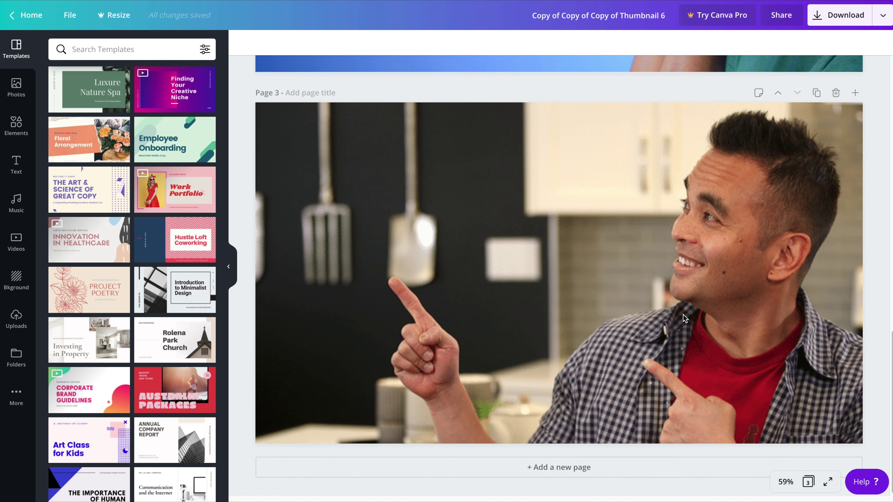
Show the uploaded images and scroll to page 3's kitchen photo of the pointing man
left_click(16, 318)
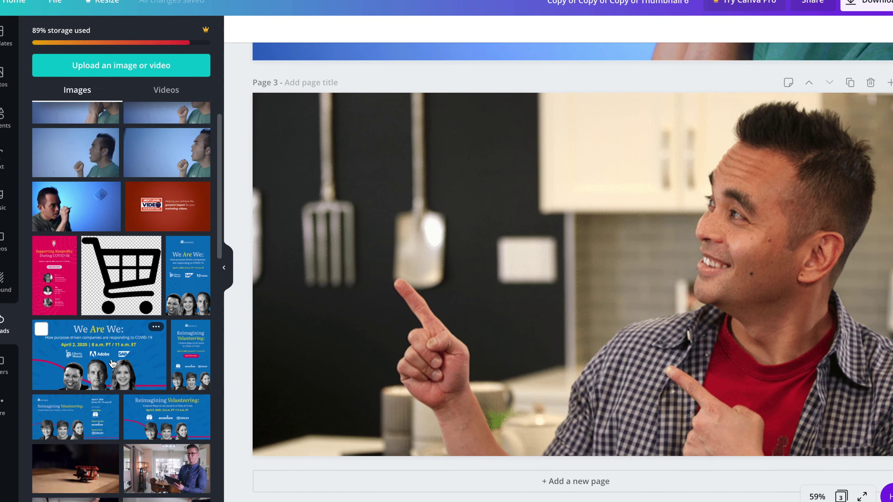
scroll(124, 356, "down", 5)
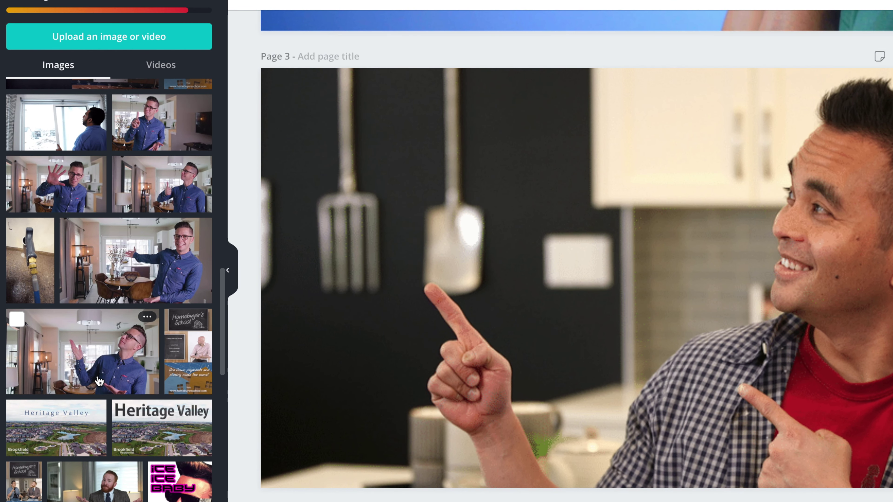
scroll(129, 346, "down", 1)
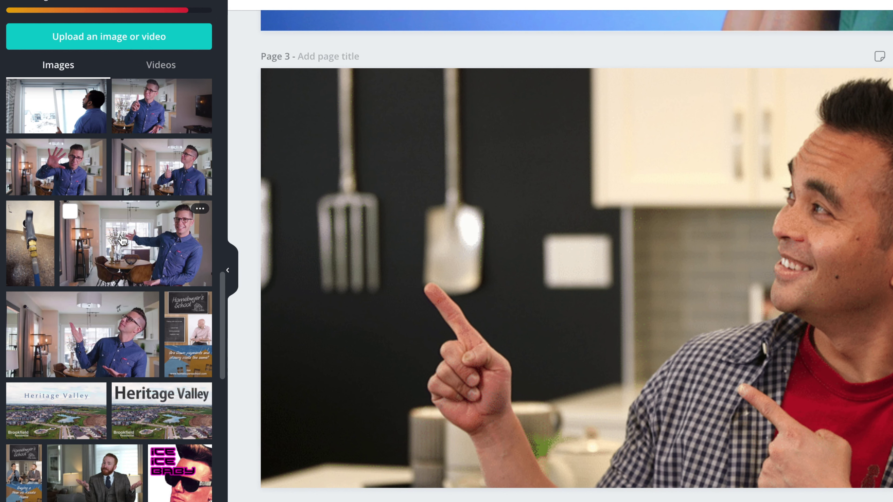
scroll(123, 240, "down", 5)
left_click(0, 146)
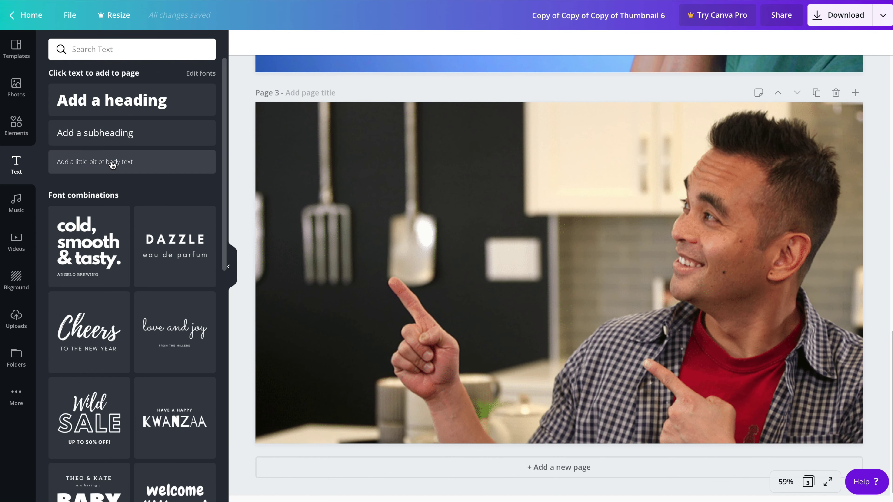
Add a 'Video' heading on page 3, duplicate it as 'Marketing', and shift Video left
left_click(155, 101)
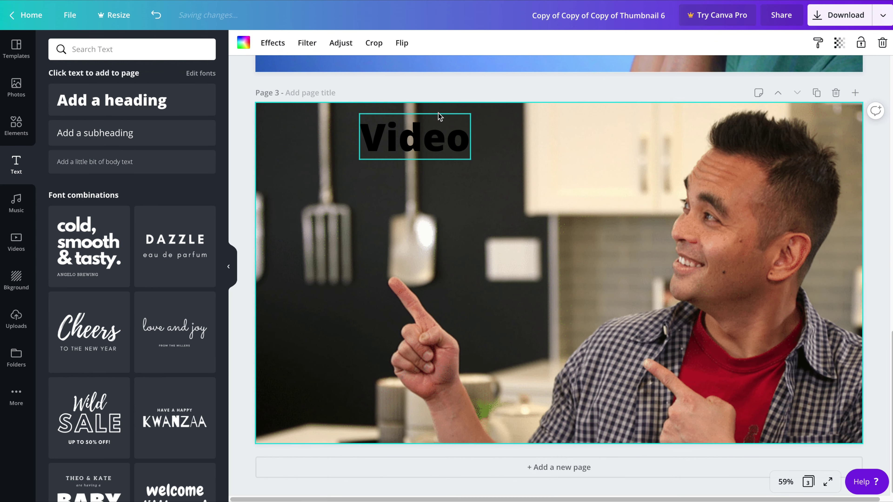
key("ctrl+d")
double_click(440, 179)
type("Marketing")
left_click(464, 237)
left_click(460, 197)
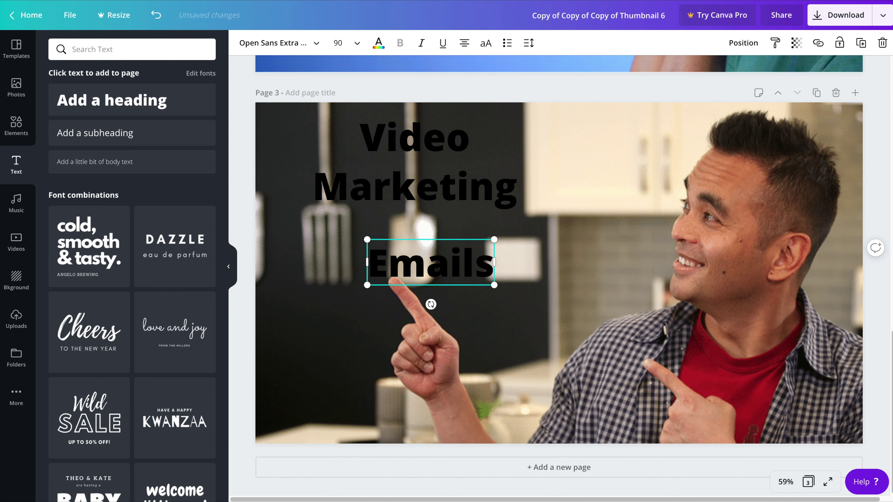
left_click_drag(415, 139, 376, 138)
Make the Video, Marketing and Emails text white
left_click(378, 43)
left_click(145, 150)
left_click(373, 191)
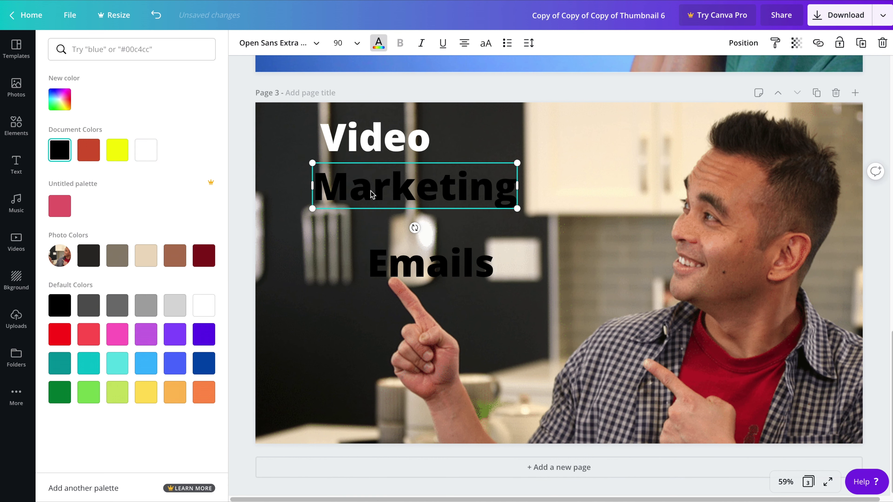
left_click(150, 151)
left_click(428, 262)
left_click(146, 150)
Move 'Emails' up and right, enlarge it from size 90 to 139, and adjust placement
left_click_drag(433, 262, 452, 256)
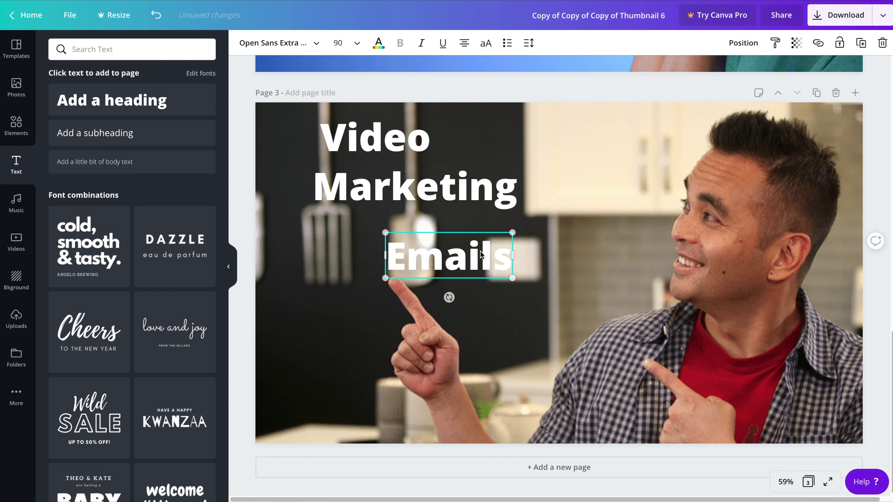
left_click_drag(512, 276, 599, 318)
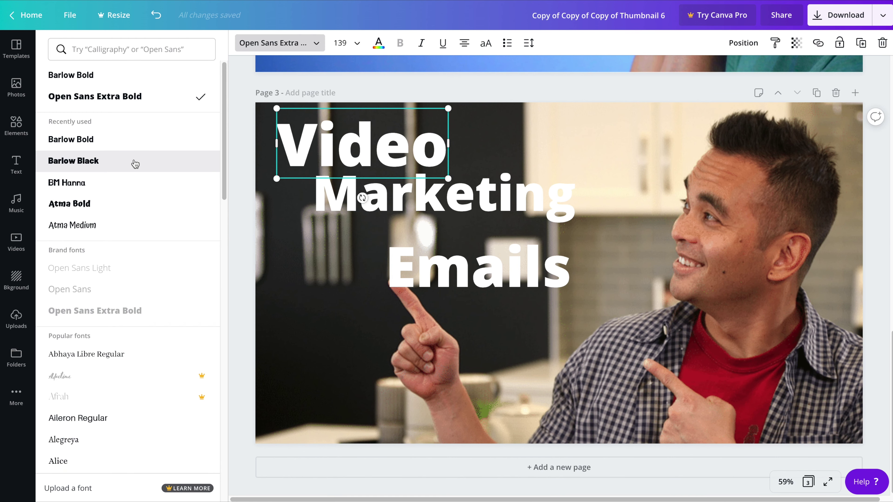
scroll(135, 164, "down", 3)
scroll(514, 119, "up", 10)
left_click(499, 236)
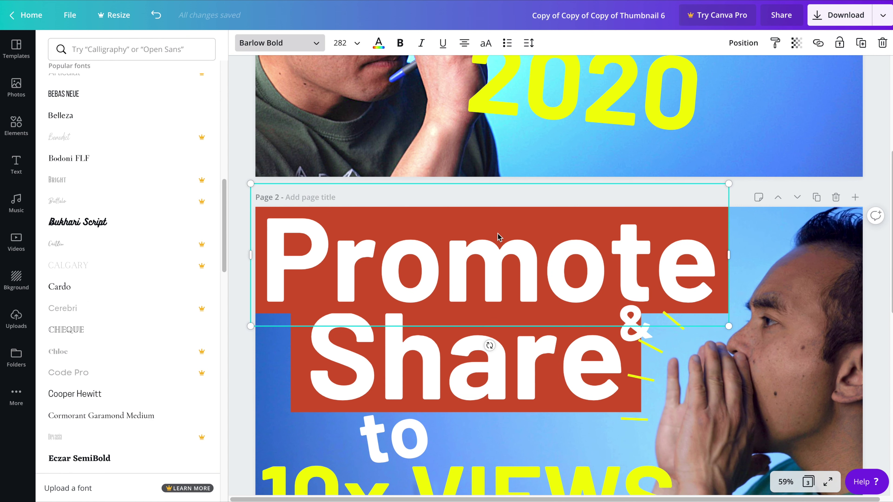
scroll(574, 240, "down", 10)
left_click_drag(464, 283, 499, 274)
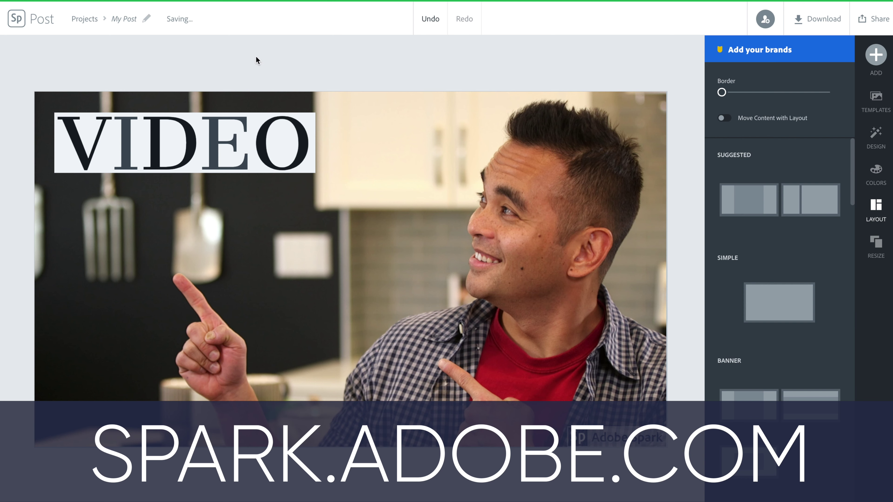
left_click(207, 153)
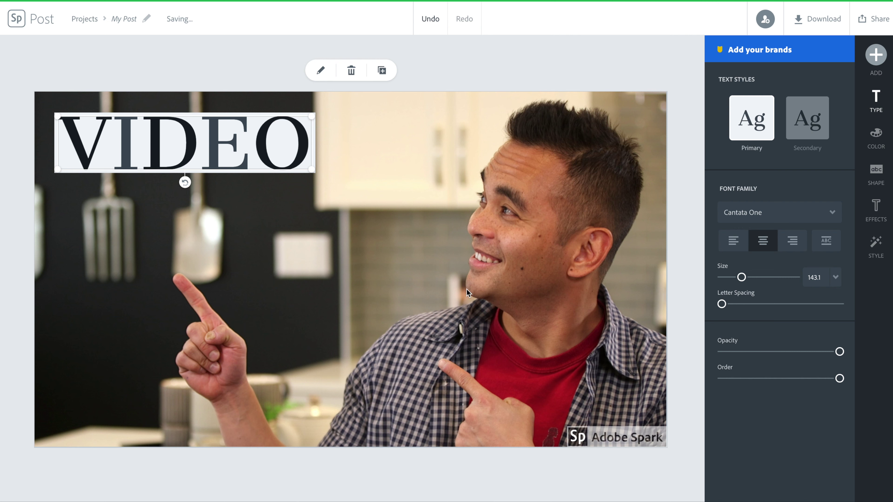
Nudge the VIDEO title up and add a duplicated 'Marketing' line below it
left_click_drag(225, 154, 225, 146)
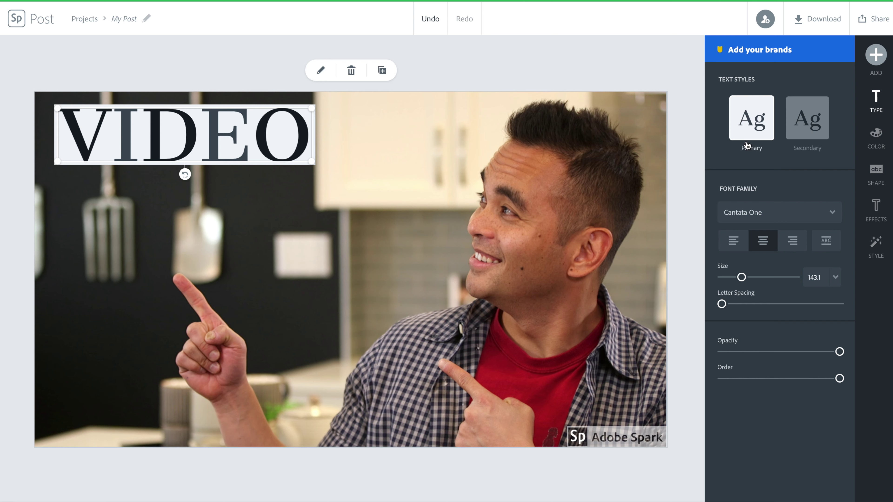
left_click(382, 71)
left_click_drag(281, 152, 302, 287)
double_click(286, 227)
type("Marketing")
key("Return")
Duplicate the Marketing line and change the copy to 'Email'
left_click(382, 70)
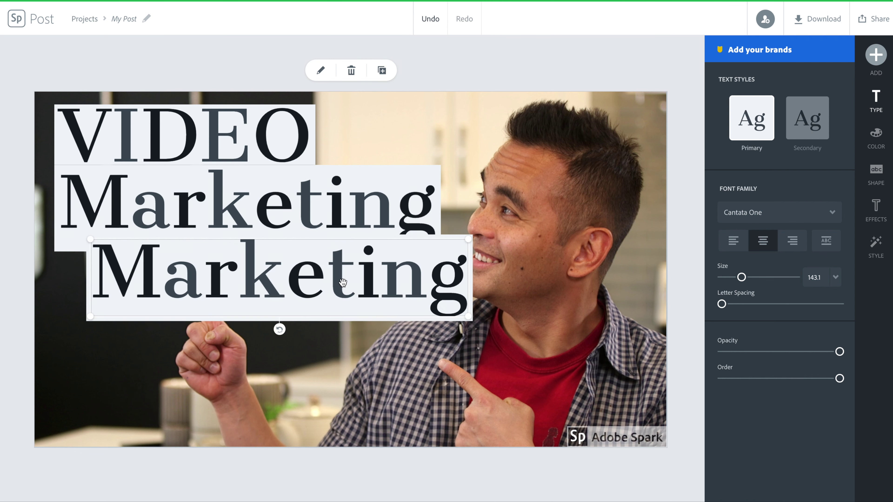
double_click(289, 224)
type("Email")
key("Return")
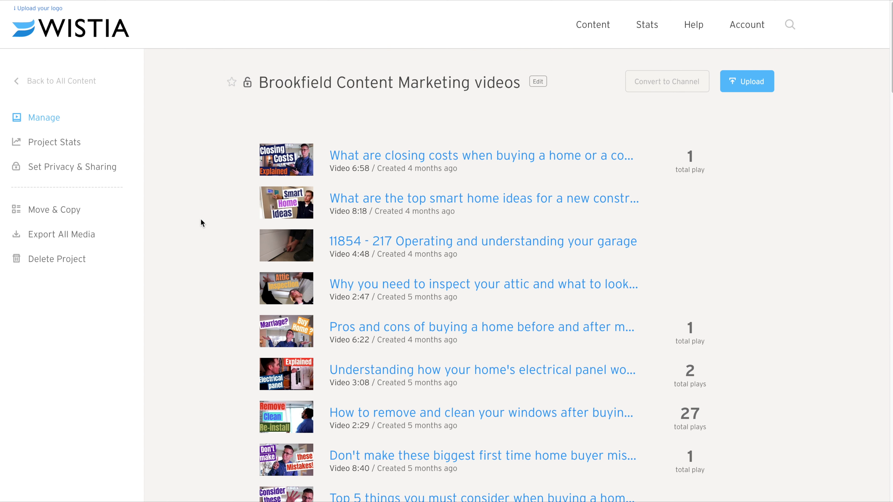
Open the first-time home buyer mistakes video and cue it to about 2:17
scroll(200, 218, "down", 2)
left_click(384, 393)
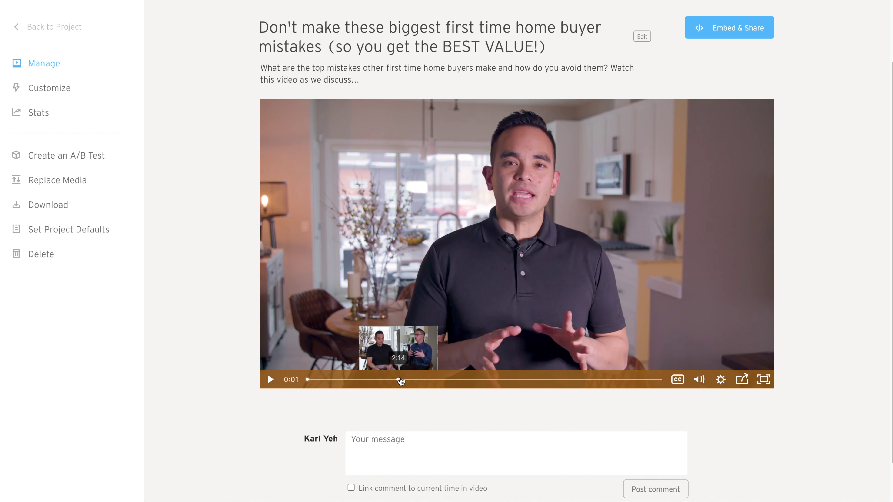
left_click(401, 379)
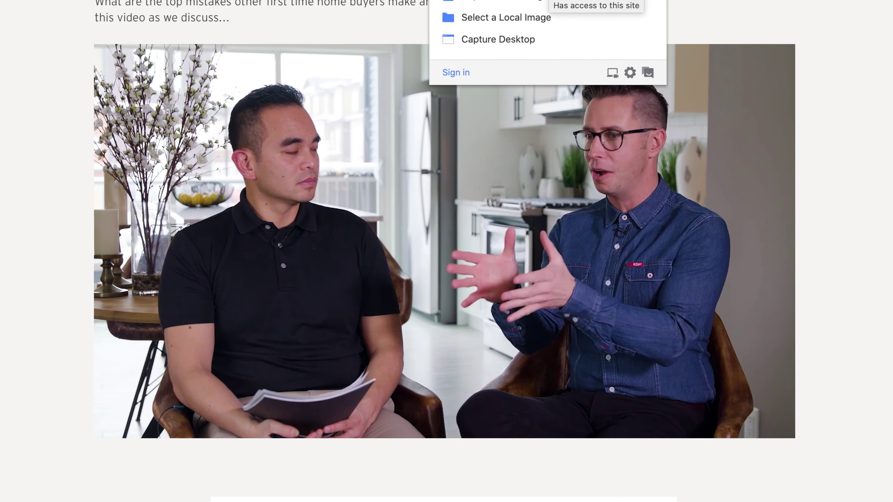
Mark a 509 × 538 Awesome Screenshot area around the host on the frame's right
left_click(592, 28)
left_click_drag(422, 40, 798, 442)
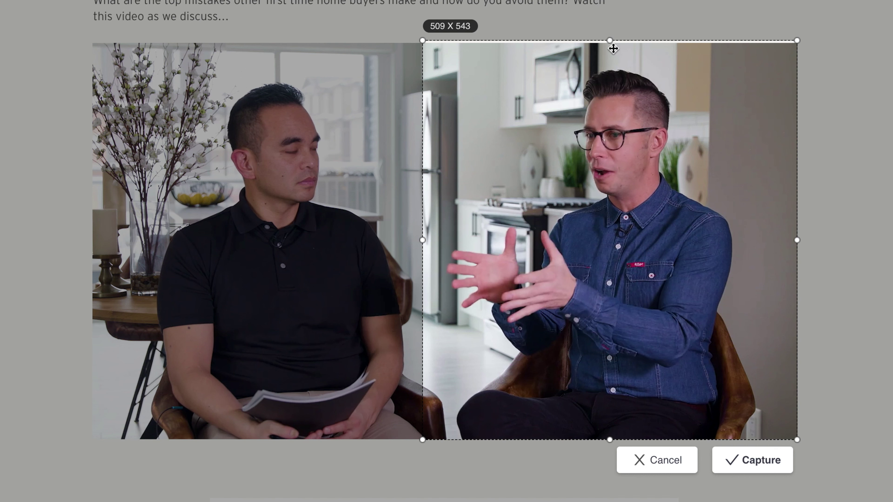
left_click_drag(610, 40, 609, 45)
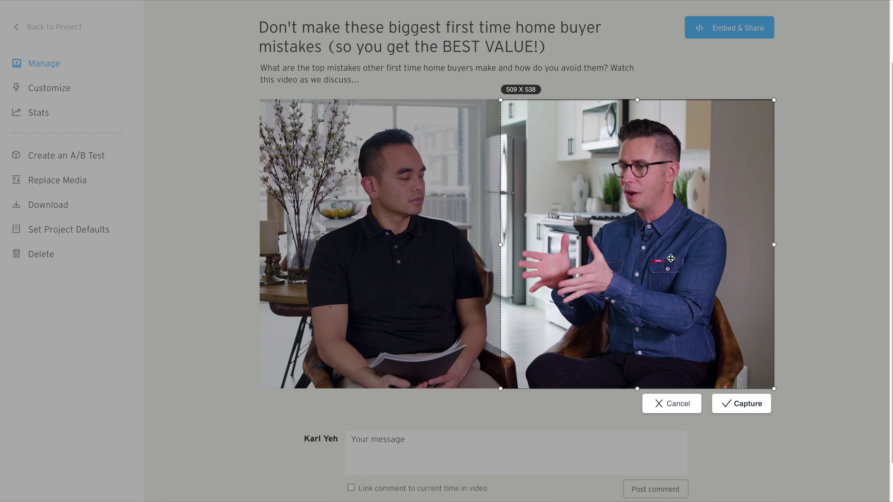
Capture the marked area of the denim-shirted host and download it as an image
left_click(726, 404)
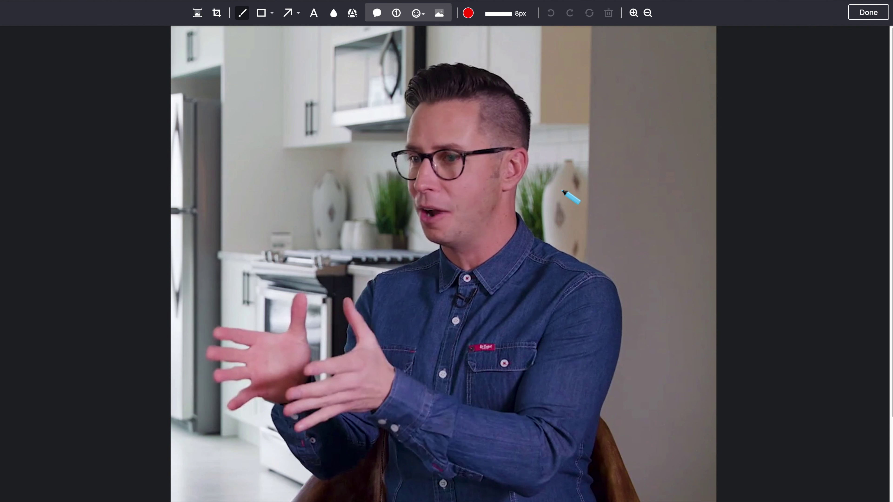
left_click(857, 14)
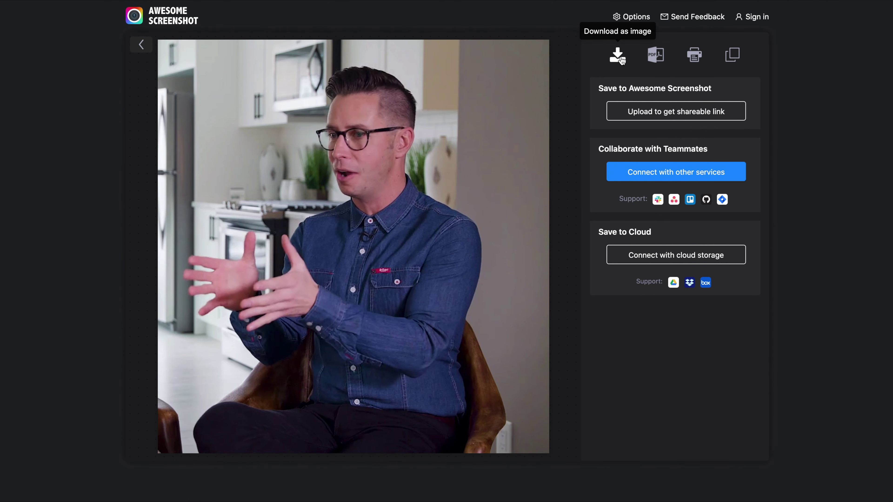
left_click(616, 60)
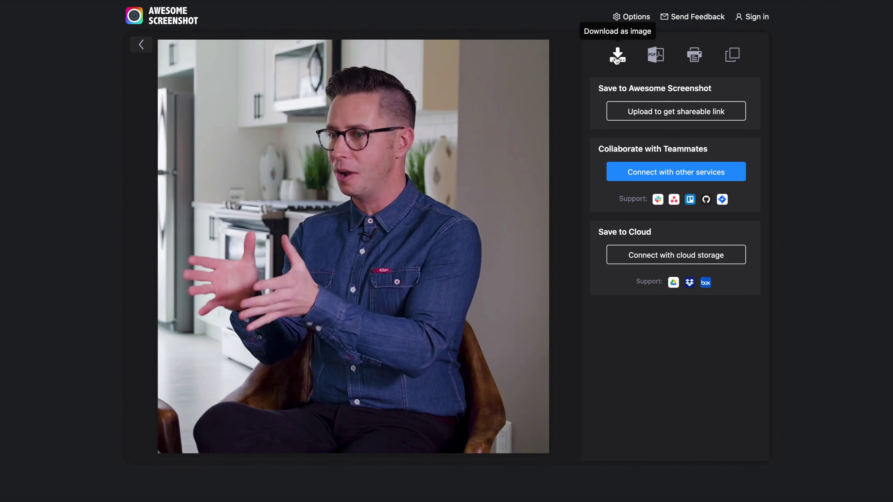